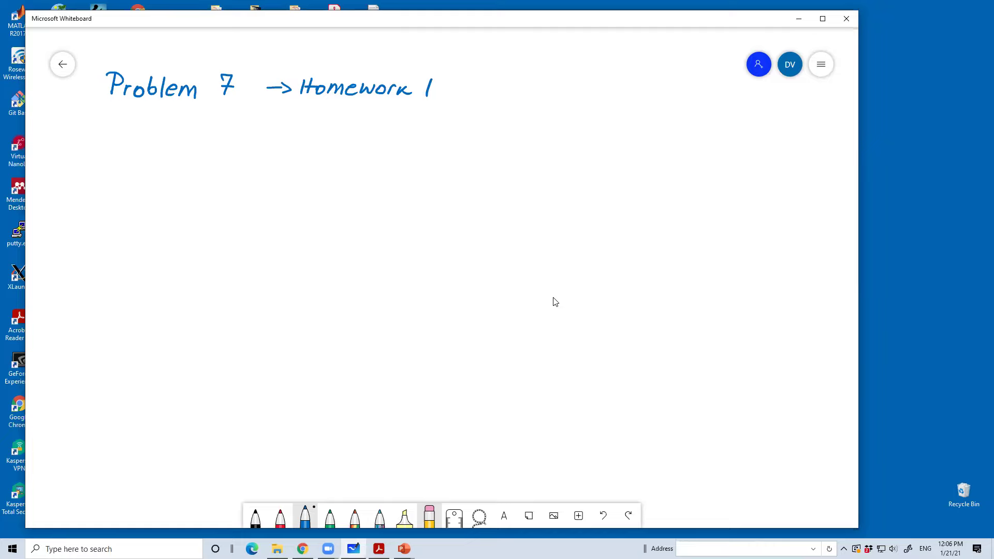
# Write the condition '#1s < #0s' under the heading and erase a stray vertical line
pyautogui.moveTo(153, 122)
pyautogui.mouseDown()
pyautogui.moveTo(180, 123)
pyautogui.moveTo(178, 135)
pyautogui.moveTo(192, 119)
pyautogui.moveTo(216, 124)
pyautogui.moveTo(205, 130)
pyautogui.moveTo(217, 137)
pyautogui.moveTo(265, 135)
pyautogui.mouseUp()
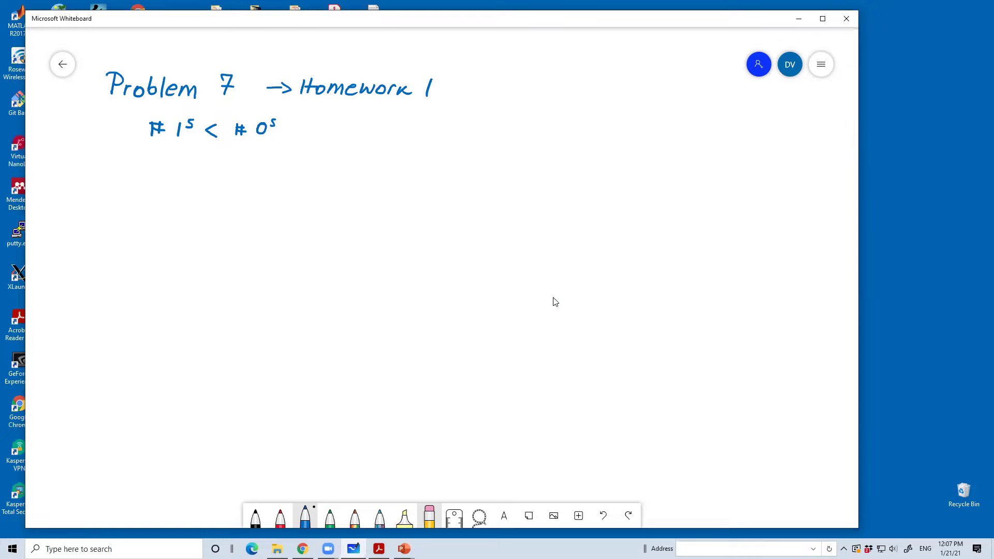
pyautogui.moveTo(98, 163); pyautogui.dragTo(86, 294)
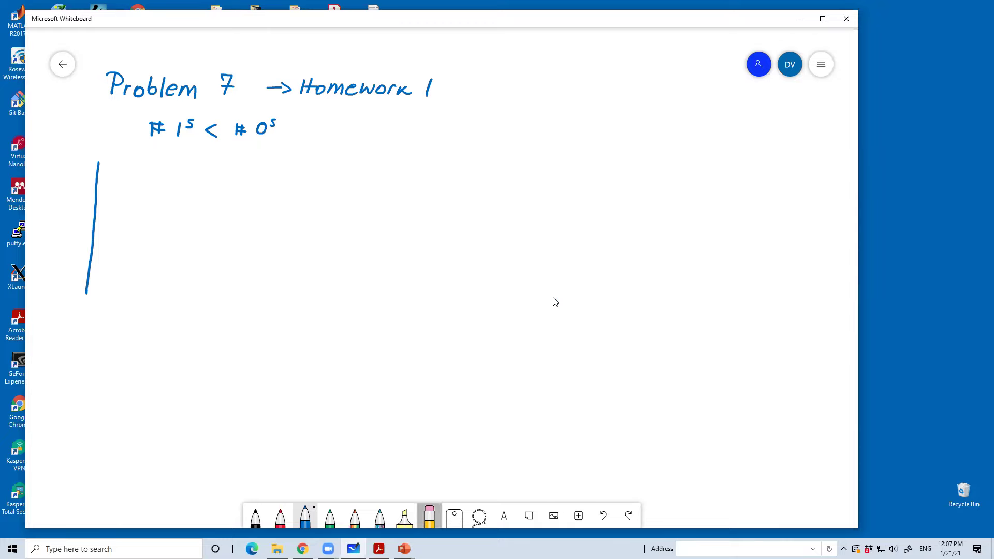
pyautogui.click(429, 516)
pyautogui.moveTo(86, 293); pyautogui.dragTo(99, 162)
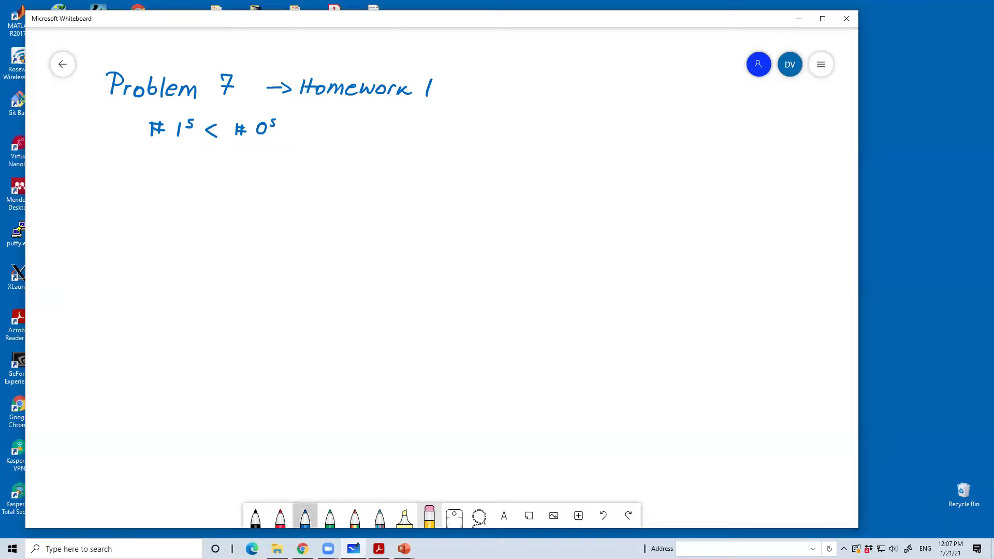
# In blue ink, draw the T-shaped truth-table frame and label the first column A
pyautogui.click(305, 516)
pyautogui.moveTo(82, 188)
pyautogui.mouseDown()
pyautogui.moveTo(207, 193)
pyautogui.moveTo(179, 191)
pyautogui.moveTo(170, 341)
pyautogui.mouseUp()
pyautogui.moveTo(91, 177)
pyautogui.mouseDown()
pyautogui.moveTo(97, 165)
pyautogui.moveTo(106, 178)
pyautogui.moveTo(108, 168)
pyautogui.moveTo(132, 181)
pyautogui.moveTo(134, 173)
pyautogui.moveTo(134, 181)
pyautogui.moveTo(168, 172)
pyautogui.moveTo(168, 182)
pyautogui.moveTo(203, 168)
pyautogui.moveTo(196, 185)
pyautogui.moveTo(177, 182)
pyautogui.mouseUp()
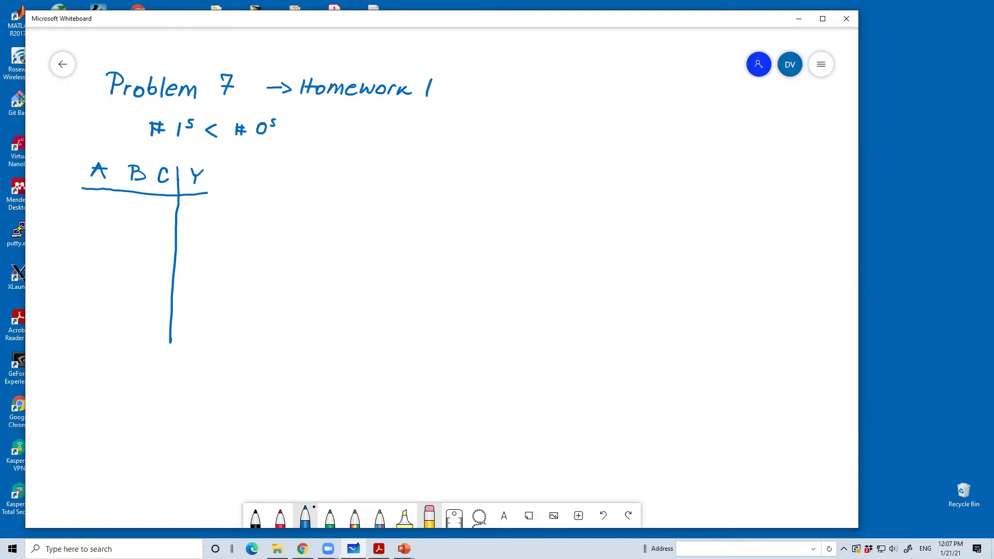
# Write the input rows 000 through 111 under A, B, C and extend the vertical divider downward
pyautogui.moveTo(99, 203)
pyautogui.mouseDown()
pyautogui.moveTo(91, 213)
pyautogui.moveTo(102, 201)
pyautogui.moveTo(162, 205)
pyautogui.mouseUp()
pyautogui.moveTo(96, 224)
pyautogui.mouseDown()
pyautogui.moveTo(154, 236)
pyautogui.moveTo(92, 258)
pyautogui.moveTo(96, 249)
pyautogui.moveTo(152, 259)
pyautogui.moveTo(160, 249)
pyautogui.mouseUp()
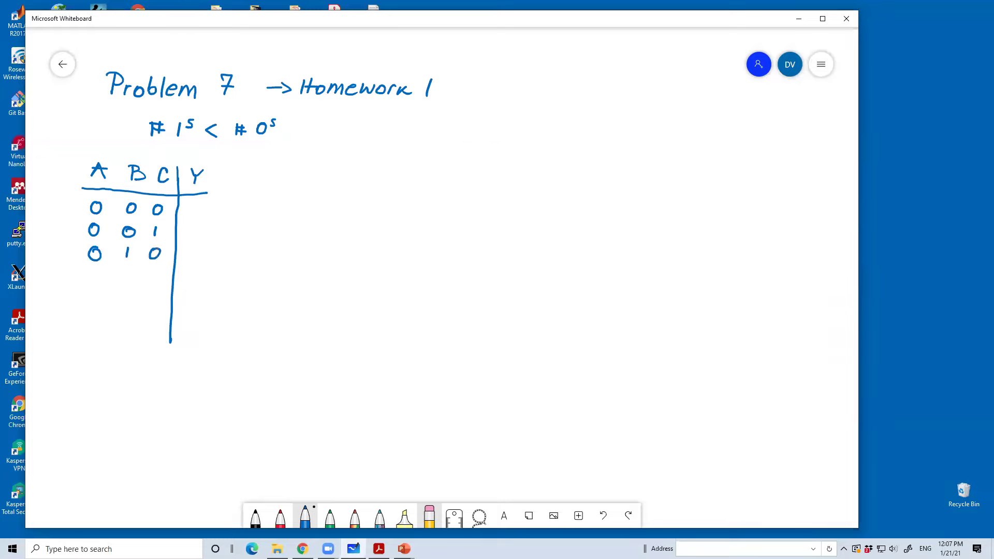
pyautogui.moveTo(96, 271)
pyautogui.mouseDown()
pyautogui.moveTo(128, 283)
pyautogui.moveTo(148, 285)
pyautogui.mouseUp()
pyautogui.moveTo(93, 300)
pyautogui.mouseDown()
pyautogui.moveTo(123, 299)
pyautogui.moveTo(125, 310)
pyautogui.moveTo(144, 298)
pyautogui.mouseUp()
pyautogui.moveTo(93, 323)
pyautogui.mouseDown()
pyautogui.moveTo(94, 337)
pyautogui.moveTo(129, 336)
pyautogui.moveTo(126, 325)
pyautogui.moveTo(147, 336)
pyautogui.mouseUp()
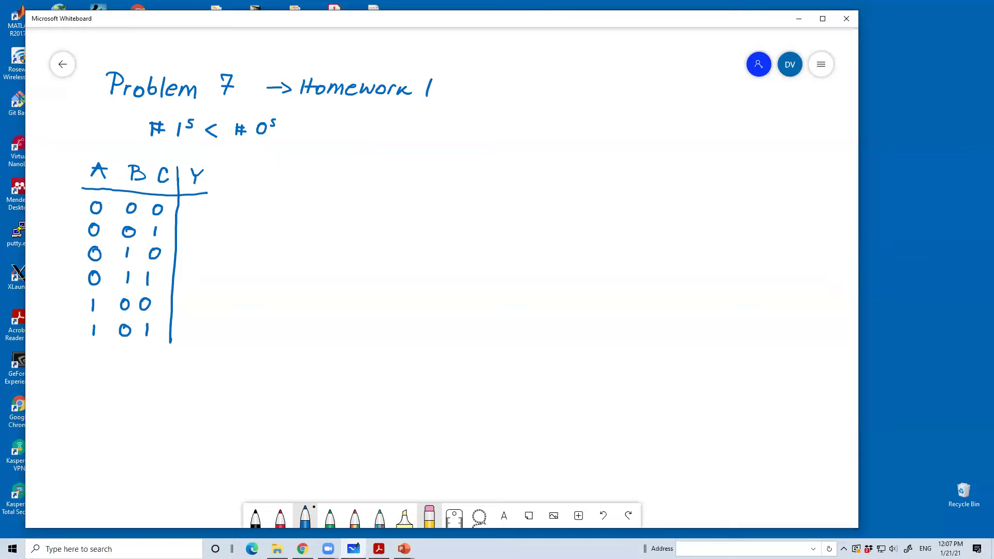
pyautogui.moveTo(95, 352)
pyautogui.mouseDown()
pyautogui.moveTo(95, 366)
pyautogui.moveTo(156, 358)
pyautogui.moveTo(143, 353)
pyautogui.mouseUp()
pyautogui.moveTo(98, 378)
pyautogui.mouseDown()
pyautogui.moveTo(98, 390)
pyautogui.moveTo(148, 389)
pyautogui.mouseUp()
pyautogui.moveTo(170, 341); pyautogui.dragTo(173, 391)
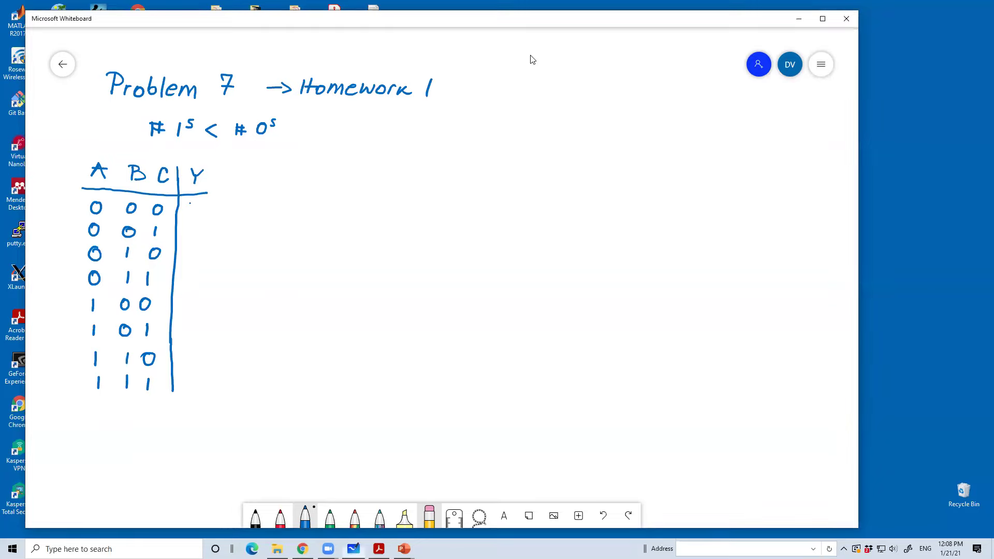
# Write the outputs 1, 1, 1, 0, 1, 0, 0, 0 down the Y column for rows 000–111
pyautogui.moveTo(189, 202); pyautogui.dragTo(188, 216)
pyautogui.moveTo(187, 224); pyautogui.dragTo(186, 235)
pyautogui.moveTo(186, 249); pyautogui.dragTo(185, 258)
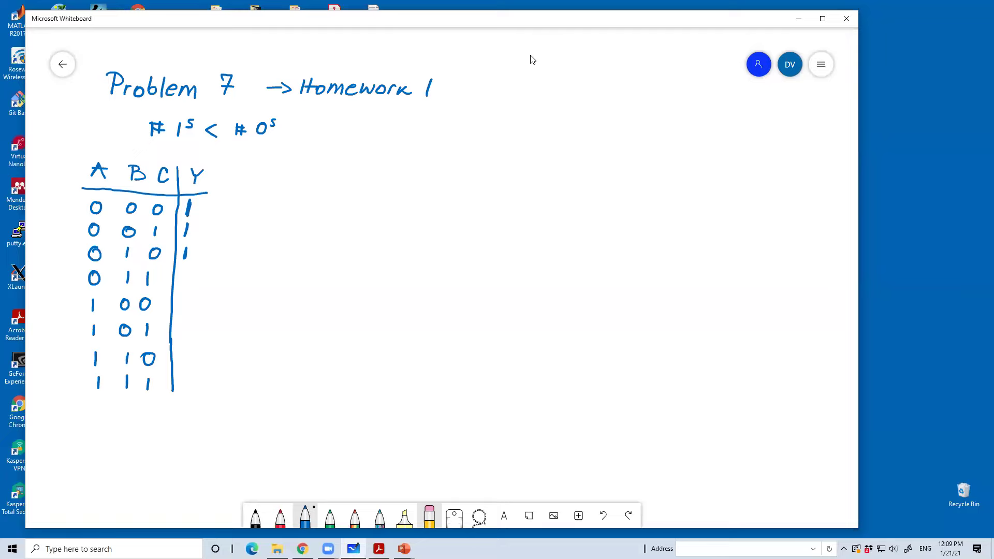
pyautogui.moveTo(189, 273)
pyautogui.mouseDown()
pyautogui.moveTo(188, 286)
pyautogui.moveTo(190, 273)
pyautogui.mouseUp()
pyautogui.moveTo(188, 298); pyautogui.dragTo(187, 310)
pyautogui.moveTo(189, 321)
pyautogui.mouseDown()
pyautogui.moveTo(183, 385)
pyautogui.moveTo(190, 369)
pyautogui.mouseUp()
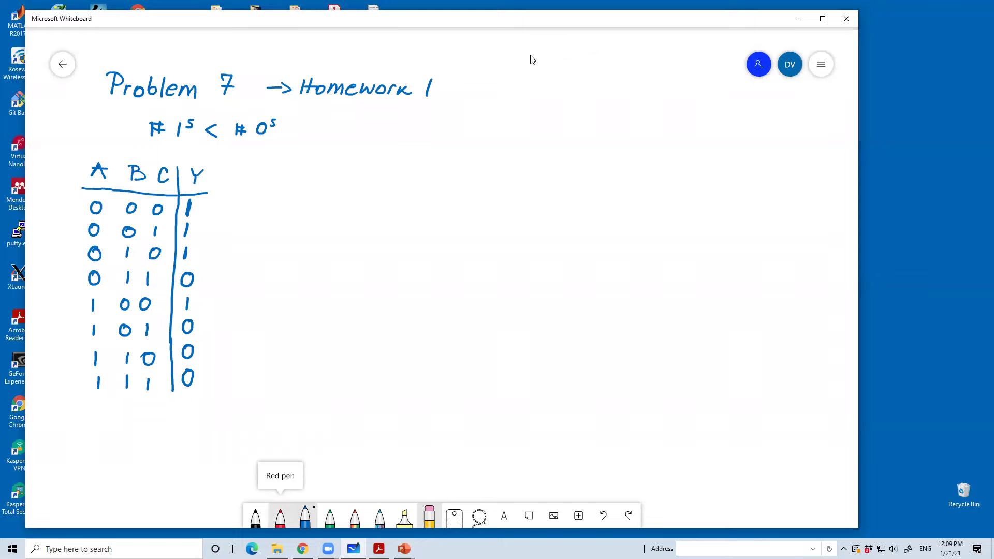
# In red, circle rows 000 and 001 and write Y = ĀB̄C̄ + ĀB̄C beside the table
pyautogui.click(280, 516)
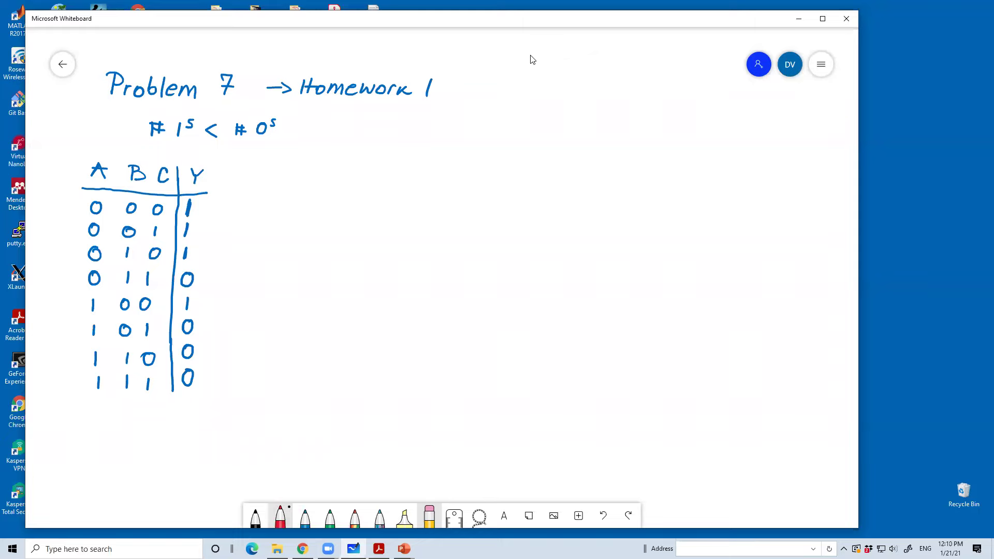
pyautogui.moveTo(124, 192)
pyautogui.mouseDown()
pyautogui.moveTo(85, 189)
pyautogui.moveTo(75, 205)
pyautogui.moveTo(80, 214)
pyautogui.moveTo(197, 213)
pyautogui.moveTo(194, 203)
pyautogui.moveTo(119, 189)
pyautogui.mouseUp()
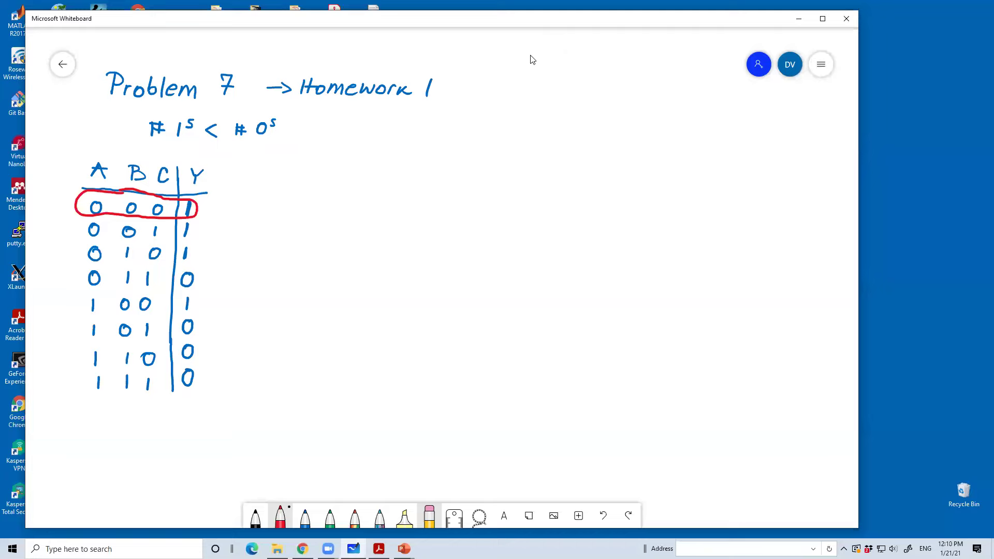
pyautogui.moveTo(264, 201)
pyautogui.mouseDown()
pyautogui.moveTo(268, 210)
pyautogui.moveTo(280, 200)
pyautogui.moveTo(262, 224)
pyautogui.moveTo(316, 208)
pyautogui.moveTo(321, 225)
pyautogui.mouseUp()
pyautogui.moveTo(312, 218)
pyautogui.mouseDown()
pyautogui.moveTo(325, 200)
pyautogui.moveTo(331, 221)
pyautogui.moveTo(339, 209)
pyautogui.moveTo(331, 223)
pyautogui.moveTo(339, 201)
pyautogui.moveTo(359, 222)
pyautogui.mouseUp()
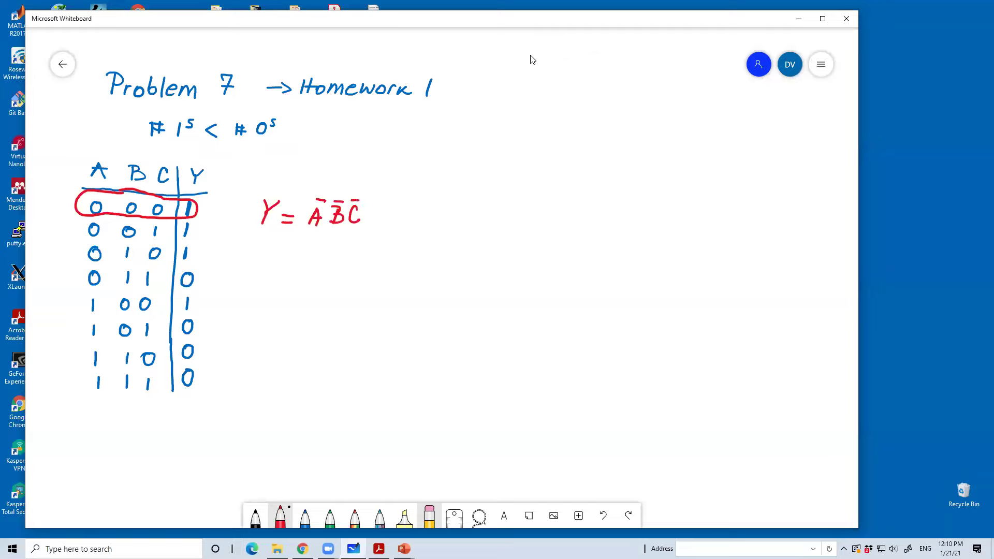
pyautogui.moveTo(118, 210)
pyautogui.mouseDown()
pyautogui.moveTo(80, 217)
pyautogui.moveTo(84, 233)
pyautogui.moveTo(188, 221)
pyautogui.mouseUp()
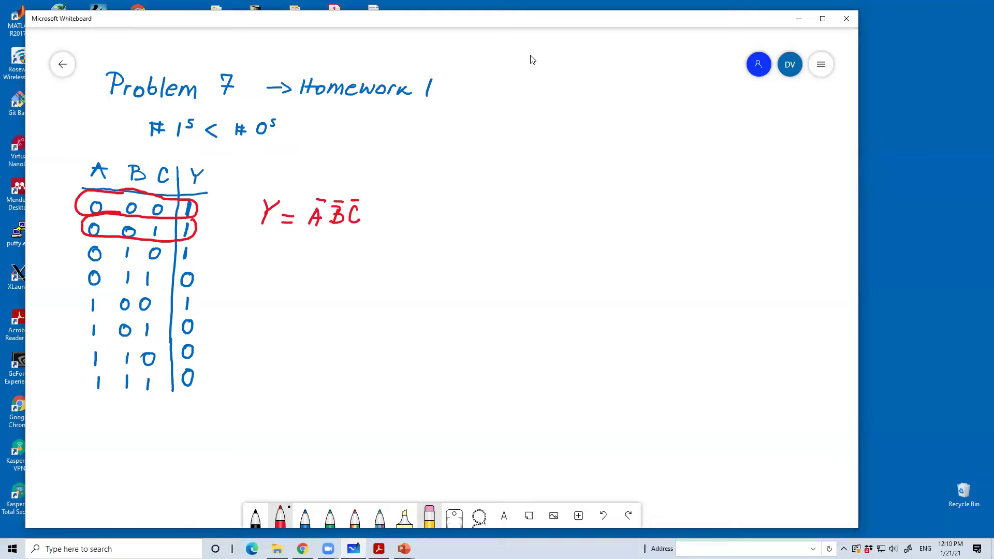
pyautogui.moveTo(383, 212)
pyautogui.mouseDown()
pyautogui.moveTo(381, 221)
pyautogui.moveTo(410, 209)
pyautogui.moveTo(401, 224)
pyautogui.moveTo(413, 226)
pyautogui.mouseUp()
pyautogui.moveTo(406, 217)
pyautogui.mouseDown()
pyautogui.moveTo(417, 202)
pyautogui.moveTo(424, 224)
pyautogui.moveTo(436, 202)
pyautogui.moveTo(450, 223)
pyautogui.mouseUp()
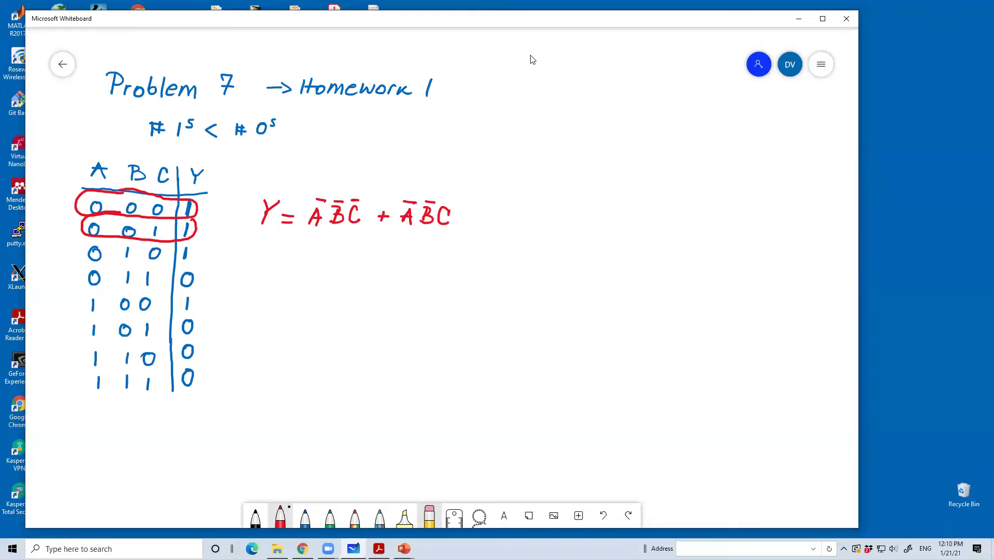
# Circle rows 010 and 100 and extend the equation with + ĀBC̄ + AB̄C̄
pyautogui.moveTo(95, 235)
pyautogui.mouseDown()
pyautogui.moveTo(76, 259)
pyautogui.moveTo(132, 265)
pyautogui.moveTo(194, 263)
pyautogui.moveTo(192, 239)
pyautogui.mouseUp()
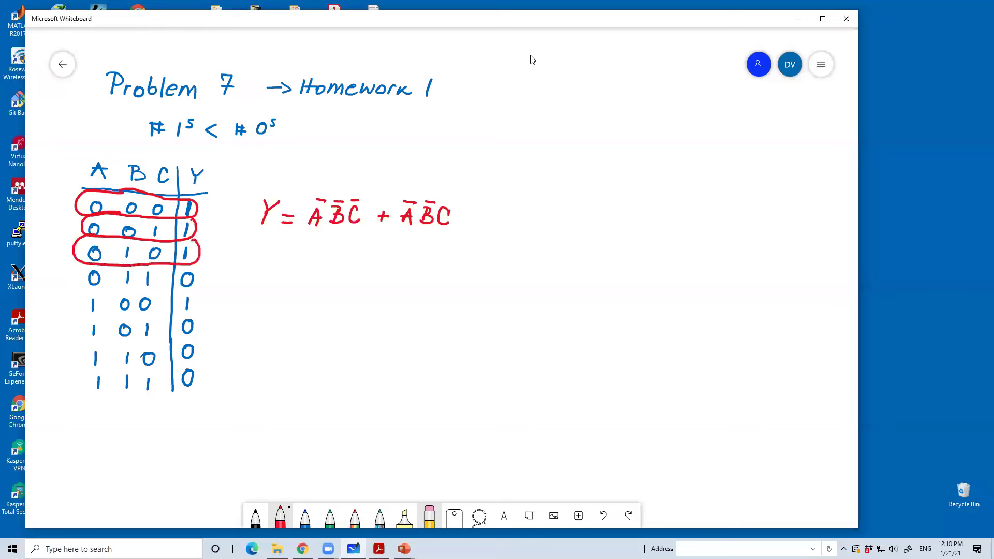
pyautogui.moveTo(475, 211)
pyautogui.mouseDown()
pyautogui.moveTo(473, 225)
pyautogui.moveTo(485, 216)
pyautogui.mouseUp()
pyautogui.moveTo(508, 210)
pyautogui.mouseDown()
pyautogui.moveTo(499, 224)
pyautogui.moveTo(512, 224)
pyautogui.moveTo(515, 201)
pyautogui.moveTo(519, 224)
pyautogui.moveTo(545, 224)
pyautogui.moveTo(543, 202)
pyautogui.mouseUp()
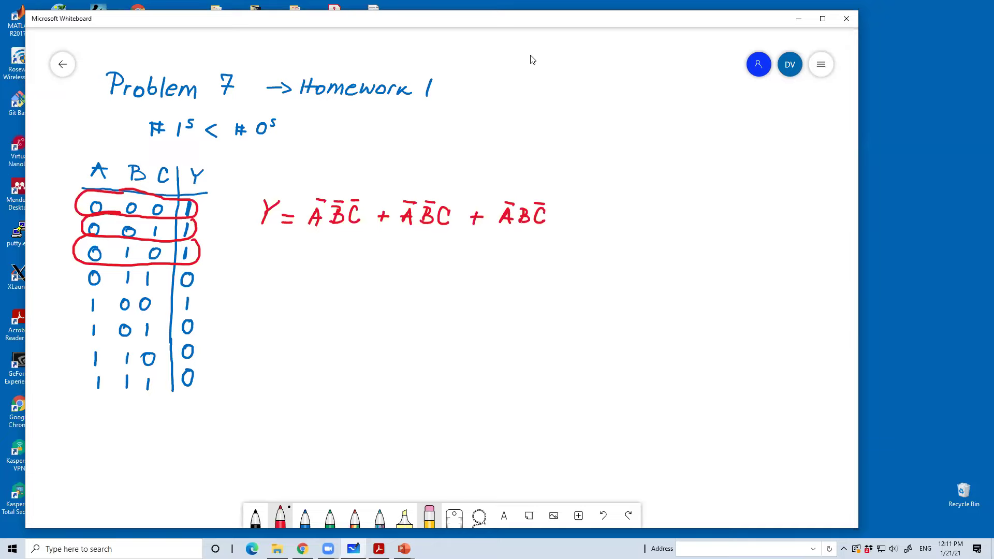
pyautogui.moveTo(118, 289)
pyautogui.mouseDown()
pyautogui.moveTo(76, 302)
pyautogui.moveTo(86, 313)
pyautogui.moveTo(199, 312)
pyautogui.moveTo(195, 297)
pyautogui.moveTo(115, 289)
pyautogui.mouseUp()
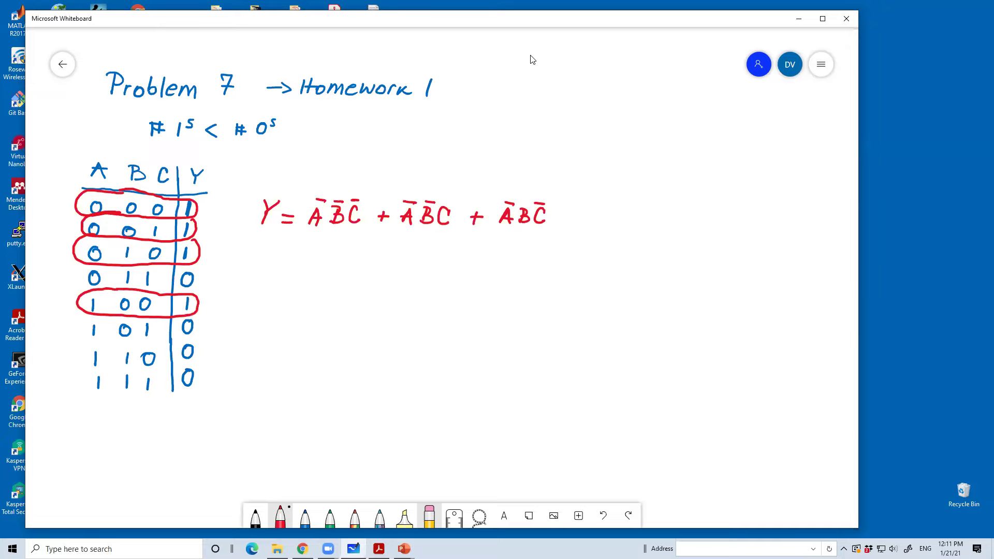
pyautogui.moveTo(572, 213)
pyautogui.mouseDown()
pyautogui.moveTo(571, 225)
pyautogui.moveTo(613, 226)
pyautogui.moveTo(616, 217)
pyautogui.moveTo(613, 228)
pyautogui.moveTo(624, 206)
pyautogui.moveTo(640, 225)
pyautogui.moveTo(642, 205)
pyautogui.mouseUp()
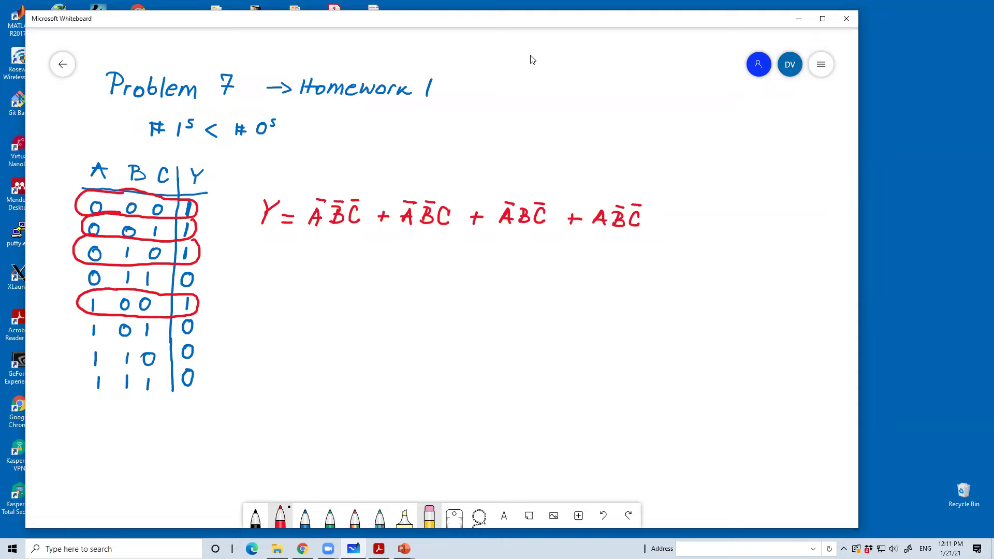
# In blue, circle all four product terms ĀB̄C̄, ĀB̄C, ĀBC̄, AB̄C̄ and outline a D-shaped AND gate below
pyautogui.click(304, 516)
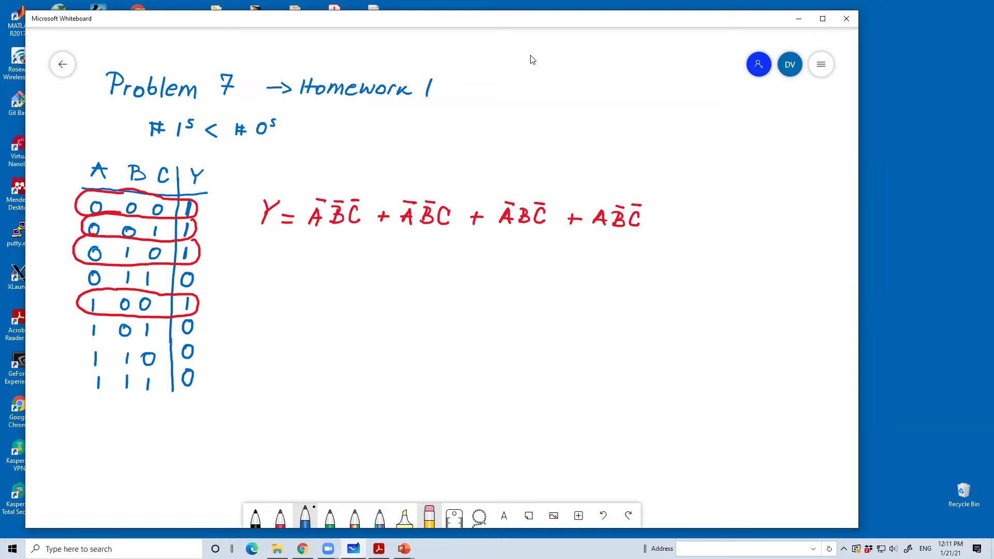
pyautogui.moveTo(352, 188)
pyautogui.mouseDown()
pyautogui.moveTo(302, 199)
pyautogui.moveTo(300, 216)
pyautogui.moveTo(318, 239)
pyautogui.moveTo(340, 240)
pyautogui.moveTo(365, 221)
pyautogui.moveTo(350, 188)
pyautogui.mouseUp()
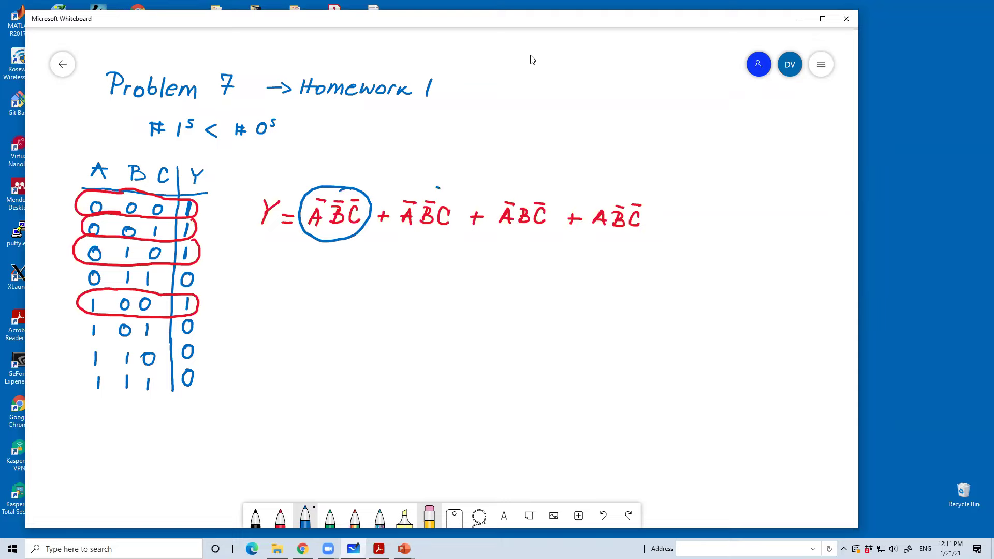
pyautogui.moveTo(438, 187)
pyautogui.mouseDown()
pyautogui.moveTo(412, 185)
pyautogui.moveTo(393, 214)
pyautogui.moveTo(399, 234)
pyautogui.moveTo(441, 230)
pyautogui.moveTo(443, 190)
pyautogui.mouseUp()
pyautogui.moveTo(525, 187)
pyautogui.mouseDown()
pyautogui.moveTo(495, 208)
pyautogui.moveTo(506, 232)
pyautogui.moveTo(533, 235)
pyautogui.moveTo(554, 219)
pyautogui.moveTo(553, 197)
pyautogui.moveTo(522, 185)
pyautogui.mouseUp()
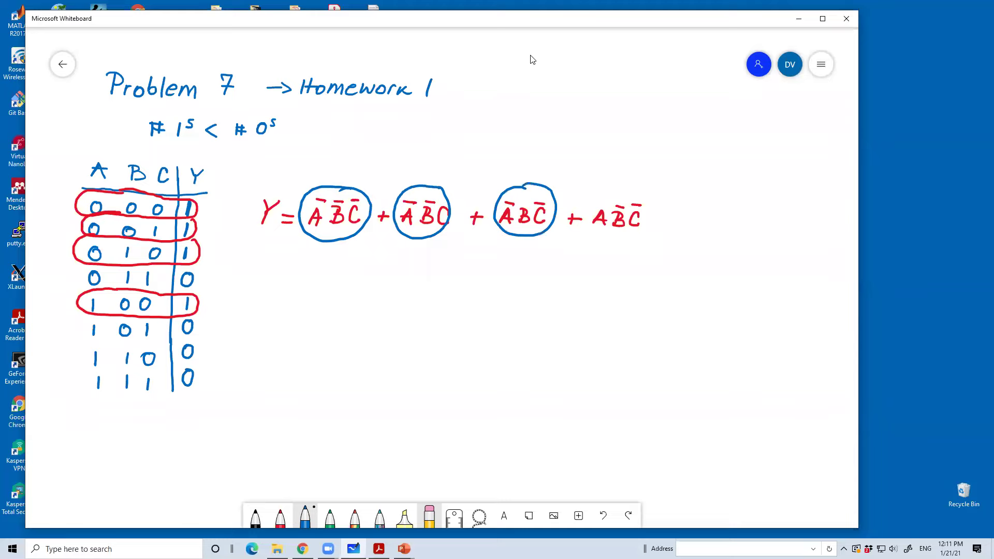
pyautogui.moveTo(638, 193)
pyautogui.mouseDown()
pyautogui.moveTo(594, 199)
pyautogui.moveTo(591, 218)
pyautogui.moveTo(607, 231)
pyautogui.moveTo(636, 232)
pyautogui.moveTo(650, 209)
pyautogui.moveTo(638, 190)
pyautogui.mouseUp()
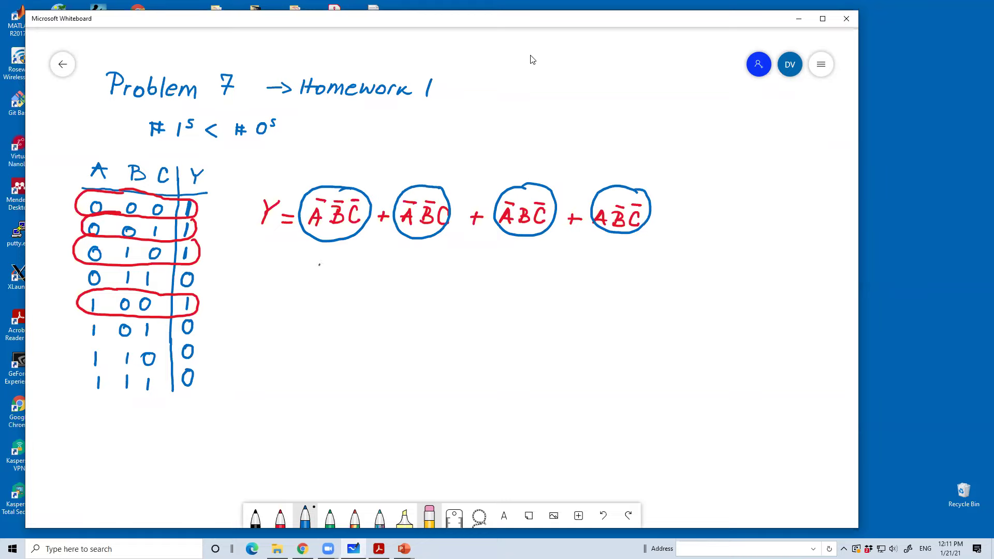
pyautogui.moveTo(320, 264); pyautogui.dragTo(322, 314)
pyautogui.moveTo(320, 265)
pyautogui.mouseDown()
pyautogui.moveTo(363, 279)
pyautogui.moveTo(369, 296)
pyautogui.moveTo(321, 313)
pyautogui.mouseUp()
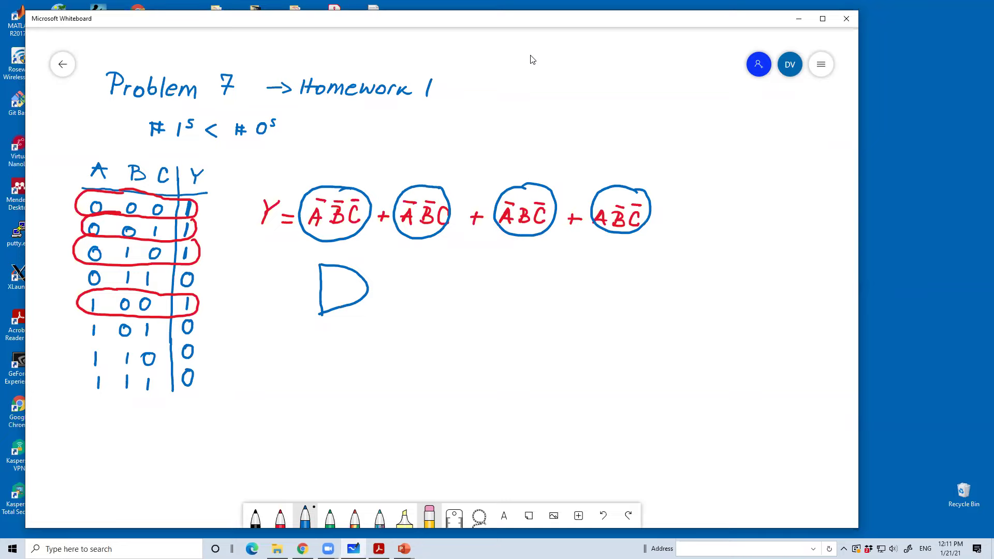
# Give the AND gate inverted inputs and wire it into an OR gate with output Y
pyautogui.moveTo(368, 287); pyautogui.dragTo(402, 288)
pyautogui.moveTo(267, 271)
pyautogui.mouseDown()
pyautogui.moveTo(317, 271)
pyautogui.moveTo(270, 293)
pyautogui.moveTo(318, 289)
pyautogui.moveTo(275, 310)
pyautogui.moveTo(320, 308)
pyautogui.mouseUp()
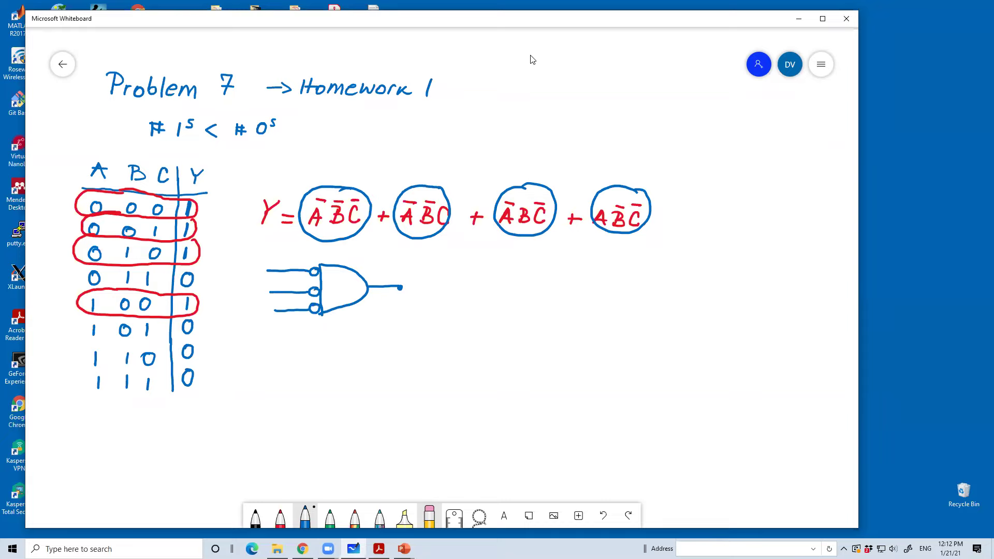
pyautogui.moveTo(401, 287)
pyautogui.mouseDown()
pyautogui.moveTo(461, 290)
pyautogui.moveTo(458, 336)
pyautogui.moveTo(486, 334)
pyautogui.moveTo(478, 318)
pyautogui.moveTo(476, 365)
pyautogui.mouseUp()
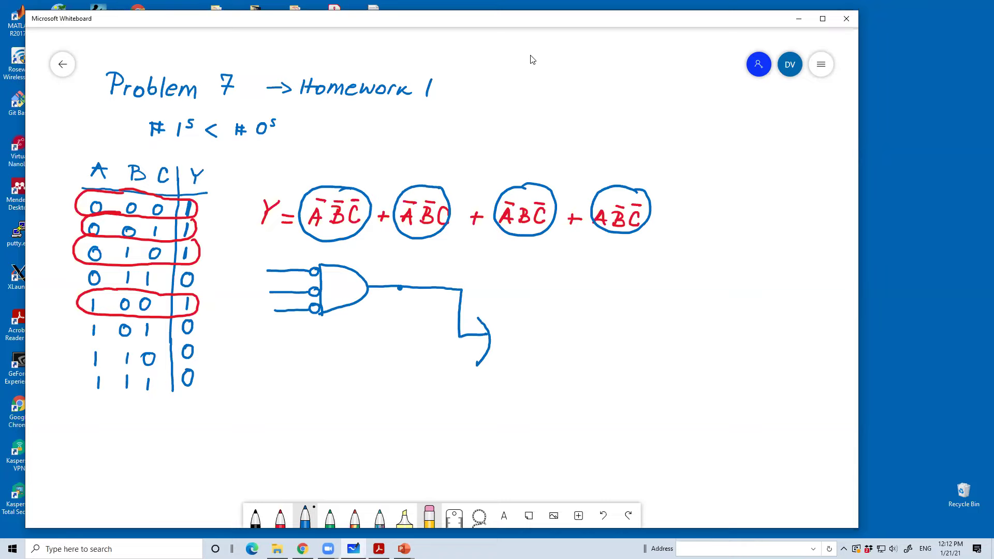
pyautogui.moveTo(478, 317)
pyautogui.mouseDown()
pyautogui.moveTo(530, 334)
pyautogui.moveTo(479, 359)
pyautogui.mouseUp()
pyautogui.moveTo(529, 335)
pyautogui.mouseDown()
pyautogui.moveTo(609, 328)
pyautogui.moveTo(603, 340)
pyautogui.mouseUp()
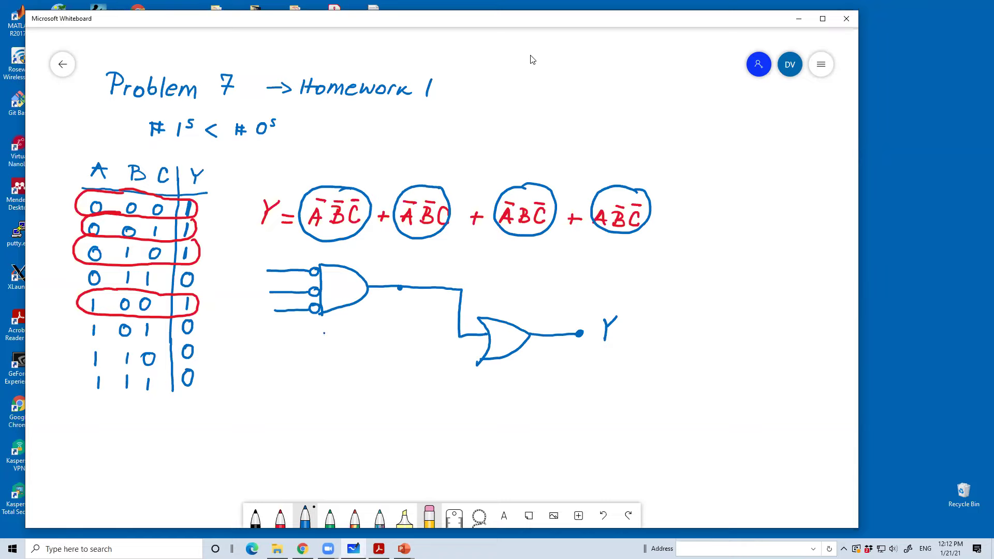
pyautogui.moveTo(324, 333); pyautogui.dragTo(318, 380)
# Draw a second inverted-input AND gate, label the inputs A, B, C, and wire it into the OR gate
pyautogui.moveTo(325, 332)
pyautogui.mouseDown()
pyautogui.moveTo(362, 339)
pyautogui.moveTo(366, 362)
pyautogui.moveTo(321, 375)
pyautogui.mouseUp()
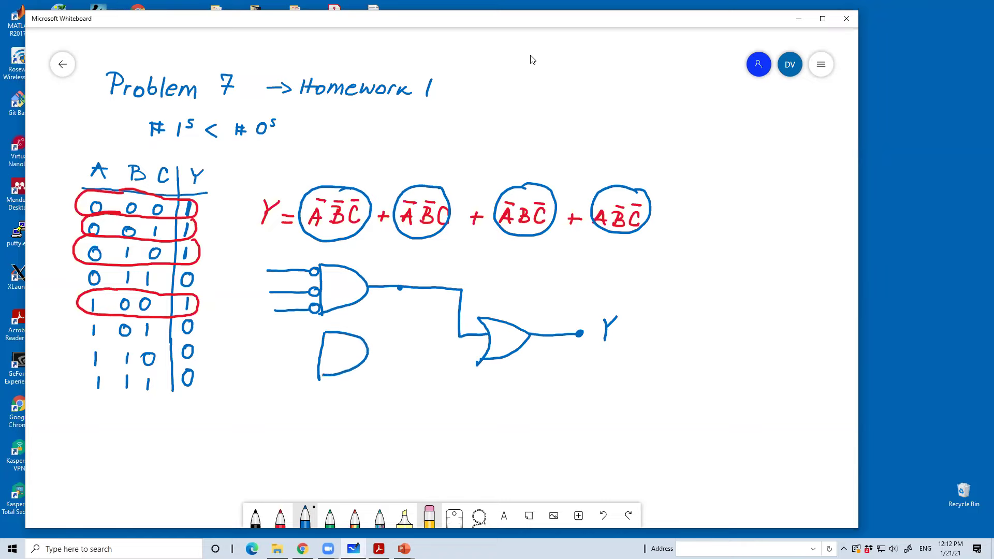
pyautogui.moveTo(282, 337); pyautogui.dragTo(328, 339)
pyautogui.moveTo(252, 260); pyautogui.dragTo(247, 274)
pyautogui.moveTo(252, 261)
pyautogui.mouseDown()
pyautogui.moveTo(260, 269)
pyautogui.moveTo(252, 296)
pyautogui.mouseUp()
pyautogui.moveTo(251, 283); pyautogui.dragTo(259, 316)
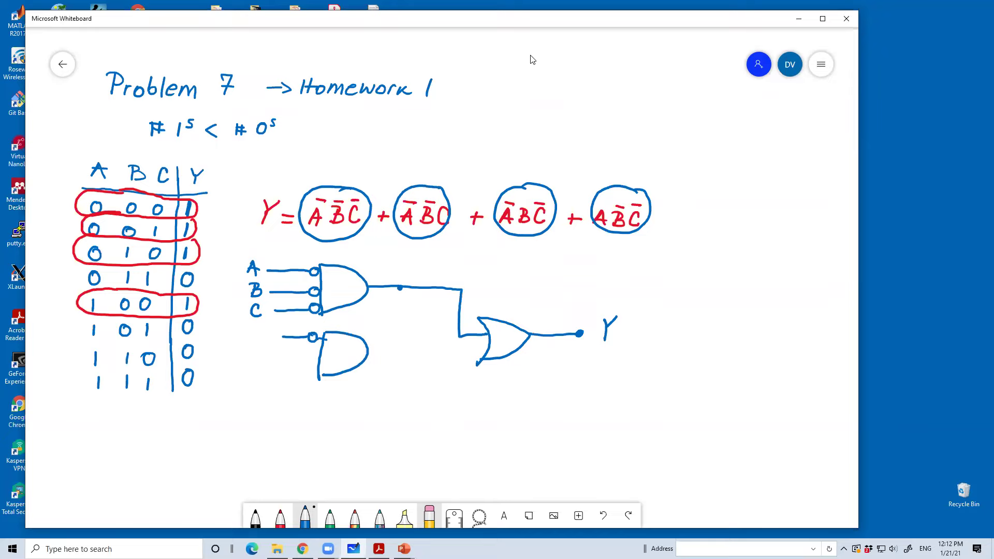
pyautogui.moveTo(283, 354)
pyautogui.mouseDown()
pyautogui.moveTo(309, 356)
pyautogui.moveTo(315, 371)
pyautogui.mouseUp()
pyautogui.moveTo(254, 341)
pyautogui.mouseDown()
pyautogui.moveTo(269, 335)
pyautogui.moveTo(257, 358)
pyautogui.moveTo(267, 375)
pyautogui.mouseUp()
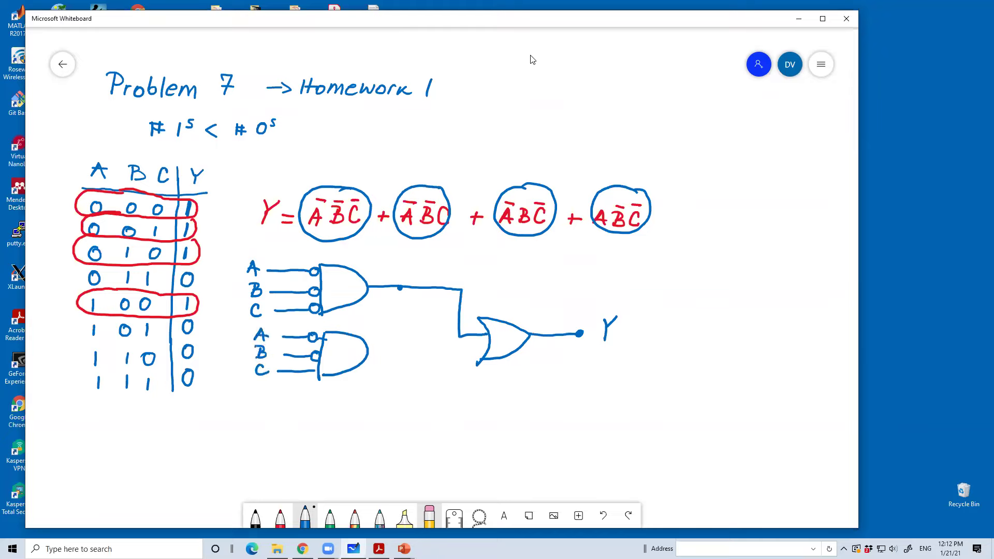
pyautogui.moveTo(369, 349); pyautogui.dragTo(488, 342)
# Outline the third and fourth AND gates below and connect both outputs to the OR gate
pyautogui.moveTo(318, 397)
pyautogui.mouseDown()
pyautogui.moveTo(312, 425)
pyautogui.moveTo(344, 396)
pyautogui.moveTo(352, 401)
pyautogui.moveTo(350, 416)
pyautogui.moveTo(313, 425)
pyautogui.moveTo(313, 468)
pyautogui.moveTo(324, 443)
pyautogui.moveTo(358, 453)
pyautogui.moveTo(314, 469)
pyautogui.mouseUp()
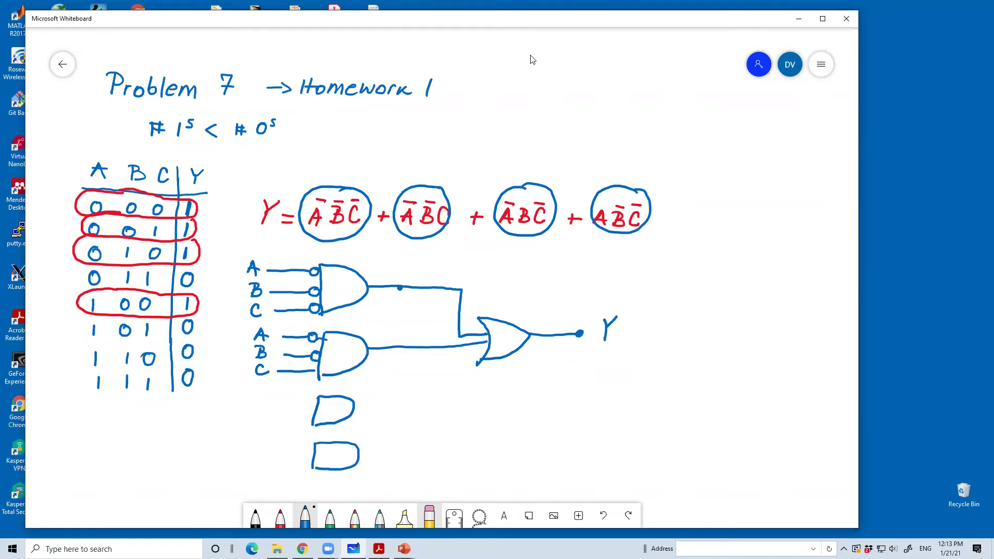
pyautogui.moveTo(355, 407)
pyautogui.mouseDown()
pyautogui.moveTo(445, 403)
pyautogui.moveTo(458, 359)
pyautogui.moveTo(483, 356)
pyautogui.mouseUp()
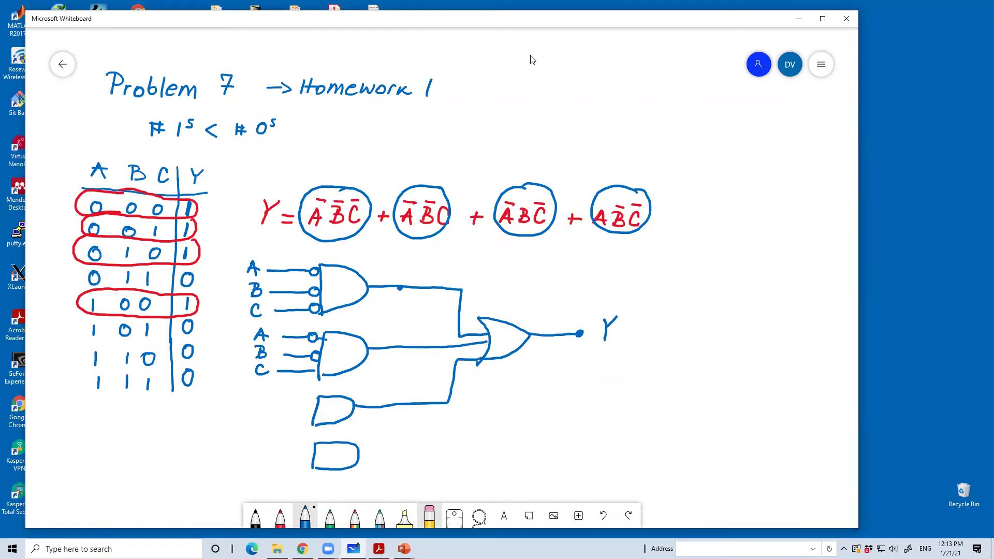
pyautogui.moveTo(358, 454)
pyautogui.mouseDown()
pyautogui.moveTo(461, 444)
pyautogui.moveTo(478, 371)
pyautogui.mouseUp()
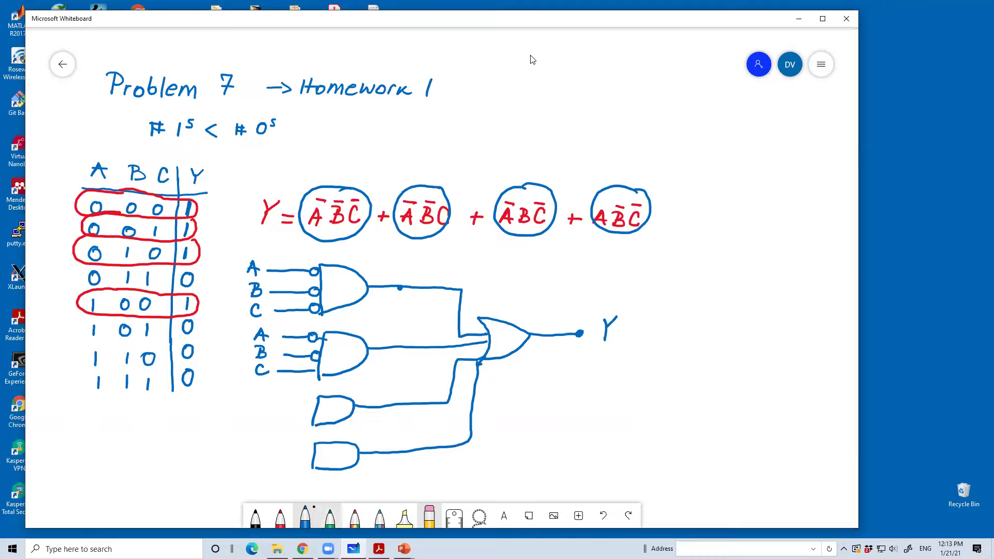
# In green ink, circle the top gate's inverted A bubble and label the gates AND and OR
pyautogui.click(330, 516)
pyautogui.moveTo(313, 257)
pyautogui.mouseDown()
pyautogui.moveTo(303, 270)
pyautogui.moveTo(318, 258)
pyautogui.mouseUp()
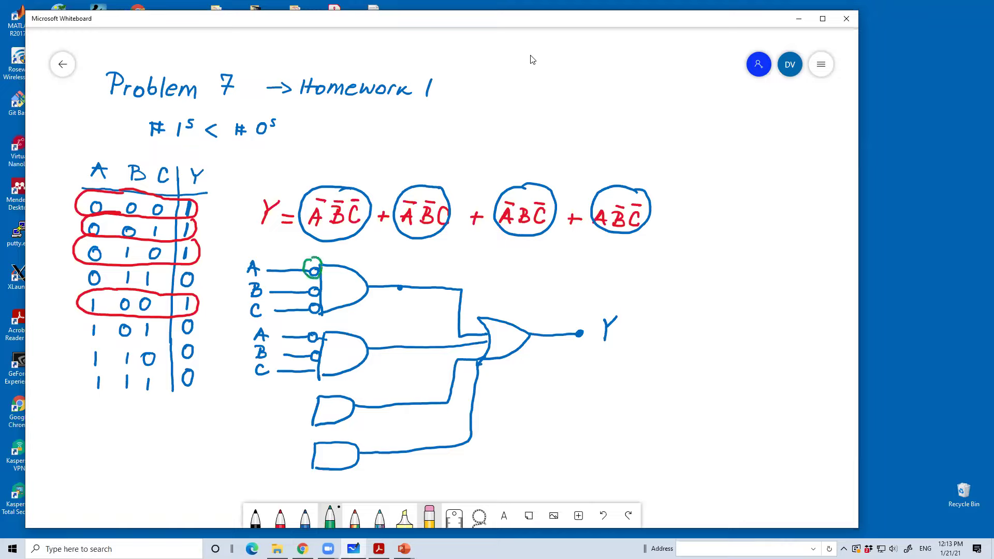
pyautogui.moveTo(330, 292)
pyautogui.mouseDown()
pyautogui.moveTo(350, 279)
pyautogui.moveTo(353, 290)
pyautogui.mouseUp()
pyautogui.moveTo(500, 330)
pyautogui.mouseDown()
pyautogui.moveTo(497, 344)
pyautogui.moveTo(501, 330)
pyautogui.mouseUp()
pyautogui.moveTo(507, 332)
pyautogui.mouseDown()
pyautogui.moveTo(508, 345)
pyautogui.moveTo(515, 332)
pyautogui.moveTo(519, 344)
pyautogui.mouseUp()
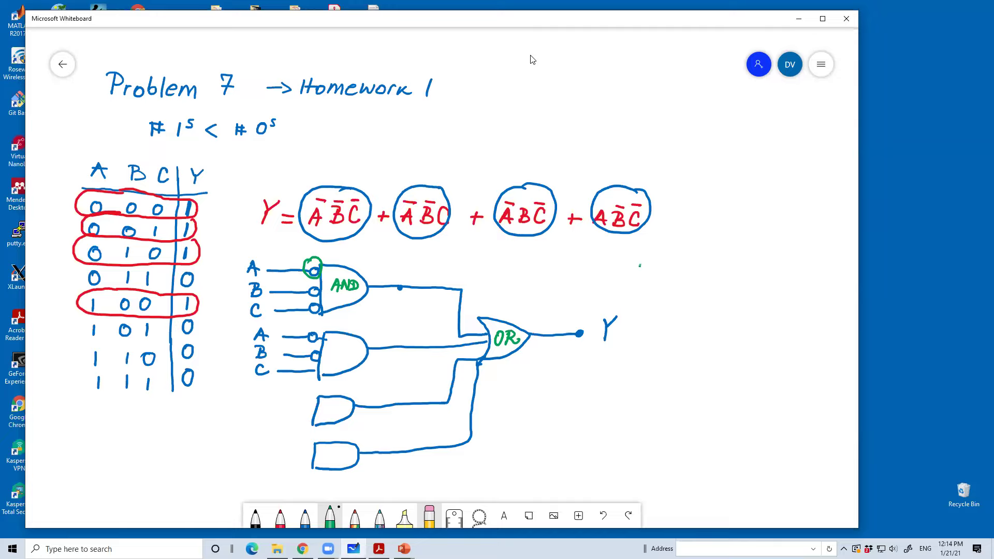
# Write the heading '3 input AND GATE' in green beside the circuit
pyautogui.moveTo(603, 259)
pyautogui.mouseDown()
pyautogui.moveTo(606, 273)
pyautogui.moveTo(654, 266)
pyautogui.moveTo(647, 280)
pyautogui.mouseUp()
pyautogui.moveTo(648, 265)
pyautogui.mouseDown()
pyautogui.moveTo(676, 266)
pyautogui.moveTo(690, 251)
pyautogui.moveTo(712, 266)
pyautogui.mouseUp()
pyautogui.moveTo(719, 252)
pyautogui.mouseDown()
pyautogui.moveTo(726, 267)
pyautogui.moveTo(746, 256)
pyautogui.moveTo(753, 266)
pyautogui.moveTo(791, 261)
pyautogui.mouseUp()
pyautogui.moveTo(796, 254)
pyautogui.mouseDown()
pyautogui.moveTo(790, 267)
pyautogui.moveTo(818, 254)
pyautogui.moveTo(827, 266)
pyautogui.mouseUp()
pyautogui.moveTo(817, 262); pyautogui.dragTo(831, 254)
# Sketch an AND of A and B feeding a second AND with input C, output labelled Y
pyautogui.moveTo(637, 295)
pyautogui.mouseDown()
pyautogui.moveTo(668, 298)
pyautogui.moveTo(669, 320)
pyautogui.moveTo(697, 296)
pyautogui.moveTo(670, 317)
pyautogui.moveTo(643, 312)
pyautogui.moveTo(658, 311)
pyautogui.moveTo(624, 291)
pyautogui.moveTo(621, 322)
pyautogui.mouseUp()
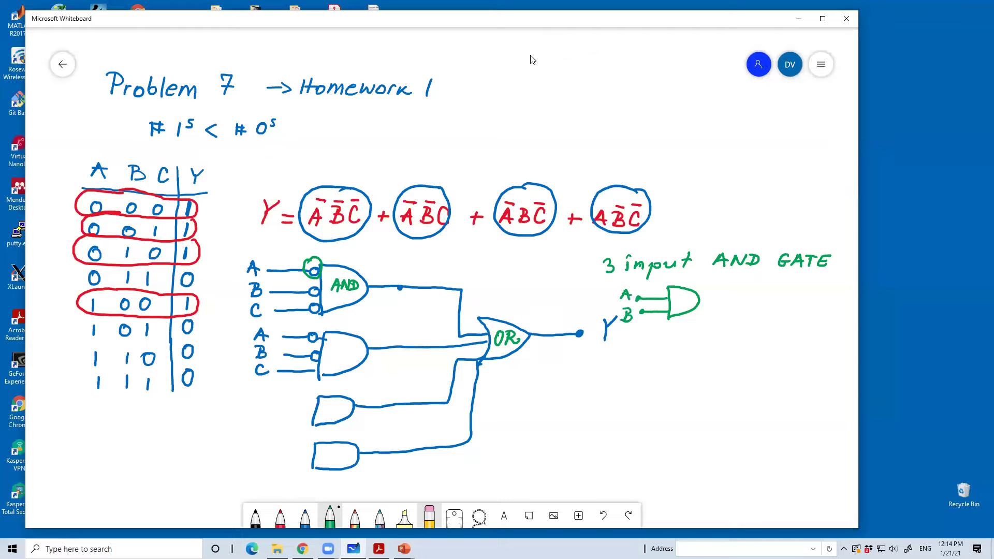
pyautogui.moveTo(700, 300)
pyautogui.mouseDown()
pyautogui.moveTo(725, 299)
pyautogui.moveTo(718, 280)
pyautogui.moveTo(730, 277)
pyautogui.moveTo(729, 301)
pyautogui.moveTo(760, 301)
pyautogui.moveTo(759, 292)
pyautogui.moveTo(761, 324)
pyautogui.moveTo(761, 291)
pyautogui.moveTo(786, 306)
pyautogui.moveTo(764, 319)
pyautogui.moveTo(818, 307)
pyautogui.mouseUp()
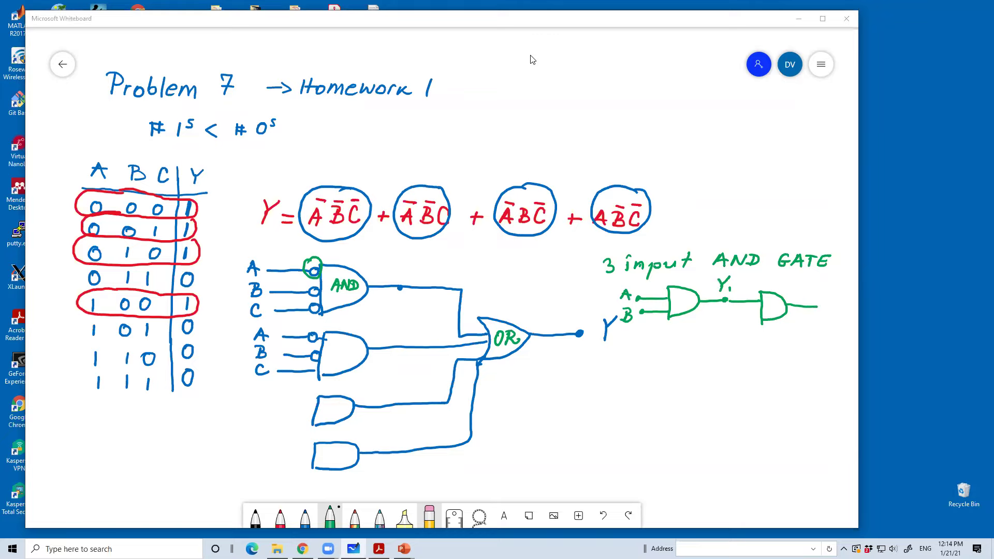
pyautogui.click(645, 341)
pyautogui.moveTo(637, 343)
pyautogui.mouseDown()
pyautogui.moveTo(637, 355)
pyautogui.moveTo(733, 326)
pyautogui.moveTo(731, 313)
pyautogui.moveTo(757, 314)
pyautogui.mouseUp()
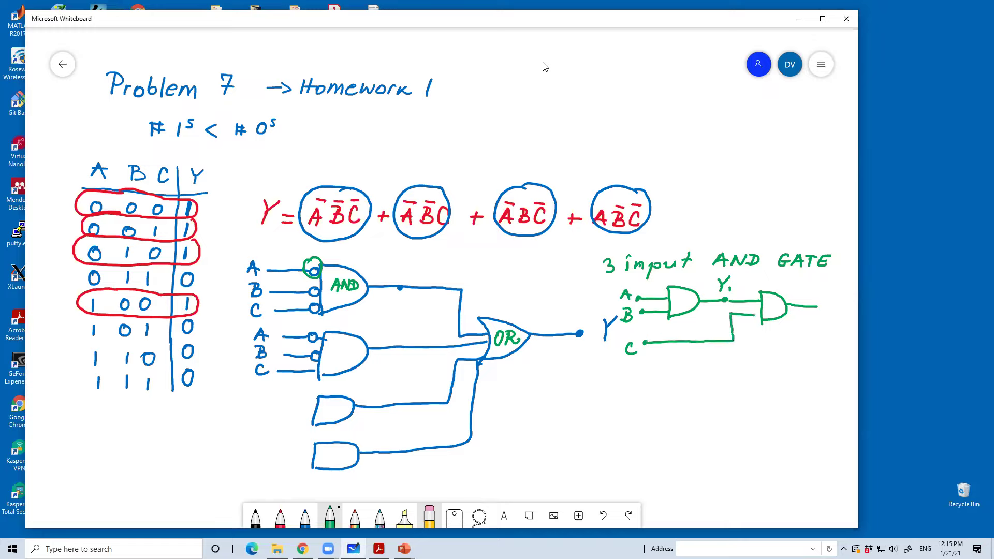
pyautogui.click(818, 307)
pyautogui.moveTo(833, 292); pyautogui.dragTo(834, 309)
# Draw a red '=' sign to the right of the four-term SOP equation for Y
pyautogui.moveTo(679, 214); pyautogui.dragTo(689, 222)
# Caption '4 input OR GATE' in green, then sketch A,B and C,D OR gates wired into a third
pyautogui.moveTo(617, 370)
pyautogui.mouseDown()
pyautogui.moveTo(640, 372)
pyautogui.moveTo(657, 377)
pyautogui.moveTo(653, 387)
pyautogui.moveTo(685, 368)
pyautogui.moveTo(733, 379)
pyautogui.moveTo(779, 378)
pyautogui.mouseUp()
pyautogui.moveTo(776, 366)
pyautogui.mouseDown()
pyautogui.moveTo(799, 377)
pyautogui.moveTo(798, 362)
pyautogui.mouseUp()
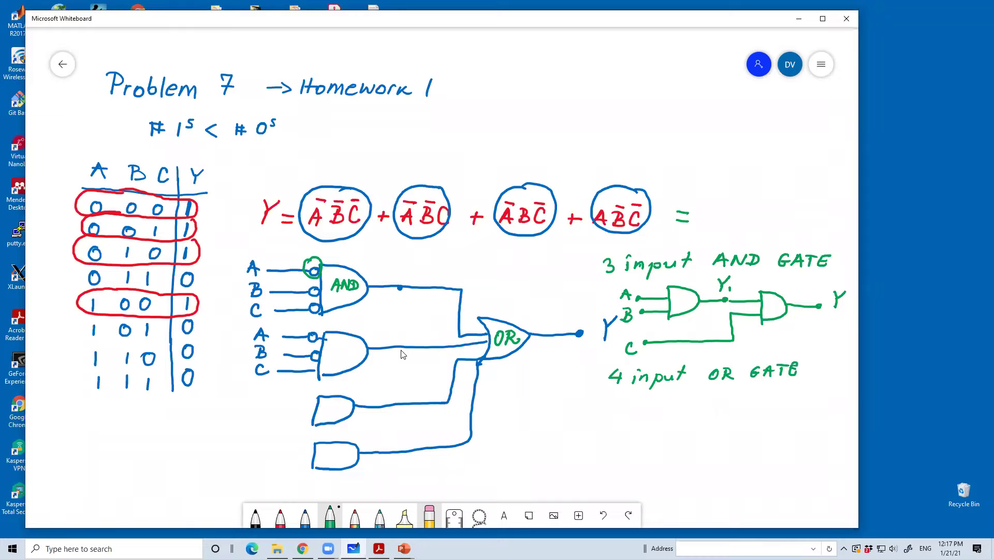
pyautogui.moveTo(617, 399)
pyautogui.mouseDown()
pyautogui.moveTo(635, 412)
pyautogui.moveTo(619, 424)
pyautogui.moveTo(648, 401)
pyautogui.moveTo(660, 408)
pyautogui.moveTo(631, 421)
pyautogui.moveTo(598, 408)
pyautogui.moveTo(618, 407)
pyautogui.moveTo(599, 413)
pyautogui.moveTo(625, 415)
pyautogui.moveTo(578, 404)
pyautogui.moveTo(579, 429)
pyautogui.mouseUp()
pyautogui.moveTo(577, 417)
pyautogui.mouseDown()
pyautogui.moveTo(575, 430)
pyautogui.moveTo(644, 453)
pyautogui.moveTo(632, 472)
pyautogui.moveTo(661, 445)
pyautogui.moveTo(668, 450)
pyautogui.moveTo(635, 472)
pyautogui.moveTo(644, 459)
pyautogui.moveTo(593, 455)
pyautogui.moveTo(586, 470)
pyautogui.mouseUp()
pyautogui.moveTo(586, 460); pyautogui.dragTo(587, 470)
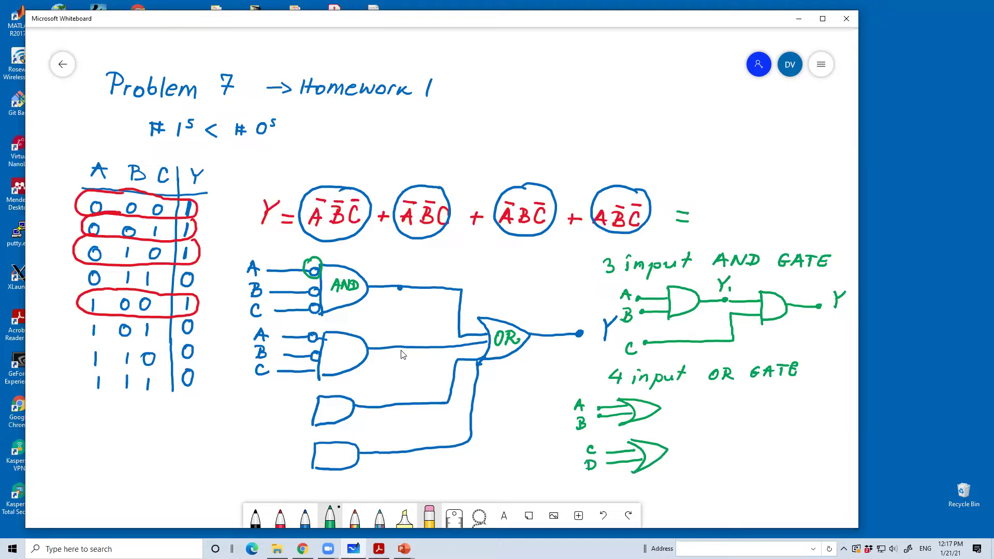
pyautogui.moveTo(661, 407)
pyautogui.mouseDown()
pyautogui.moveTo(700, 425)
pyautogui.moveTo(694, 445)
pyautogui.moveTo(717, 421)
pyautogui.moveTo(720, 445)
pyautogui.moveTo(734, 413)
pyautogui.moveTo(752, 422)
pyautogui.moveTo(721, 443)
pyautogui.moveTo(771, 422)
pyautogui.mouseUp()
pyautogui.click(773, 422)
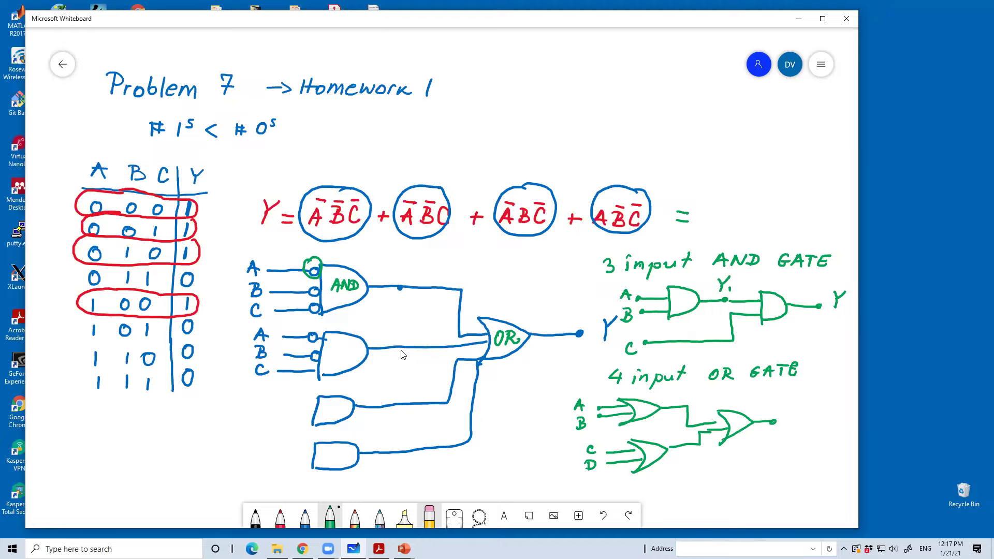